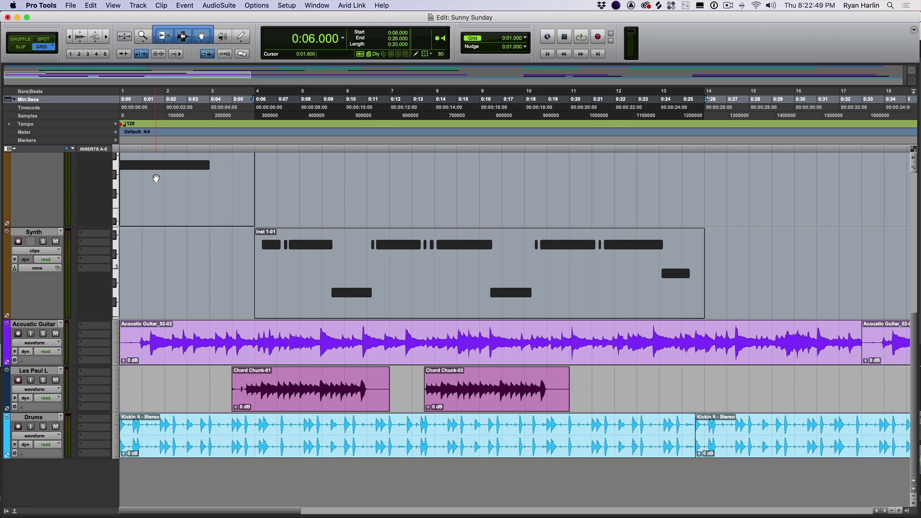
# Create a new stereo instrument track named Reason.
pyautogui.click(137, 5)
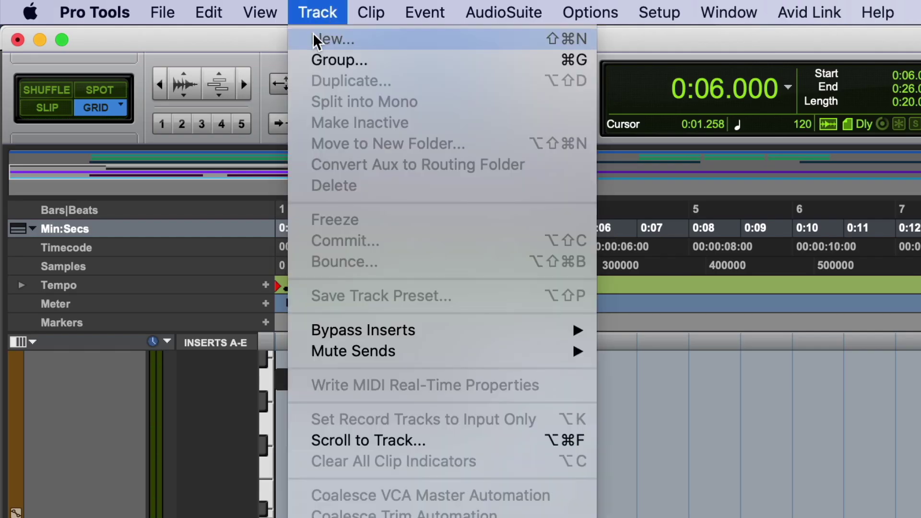
pyautogui.click(150, 15)
pyautogui.click(249, 281)
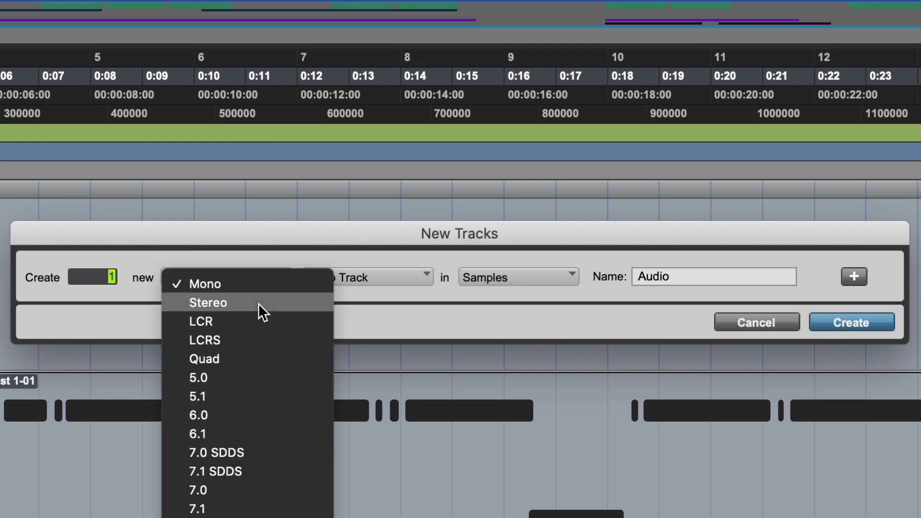
pyautogui.click(259, 305)
pyautogui.click(377, 283)
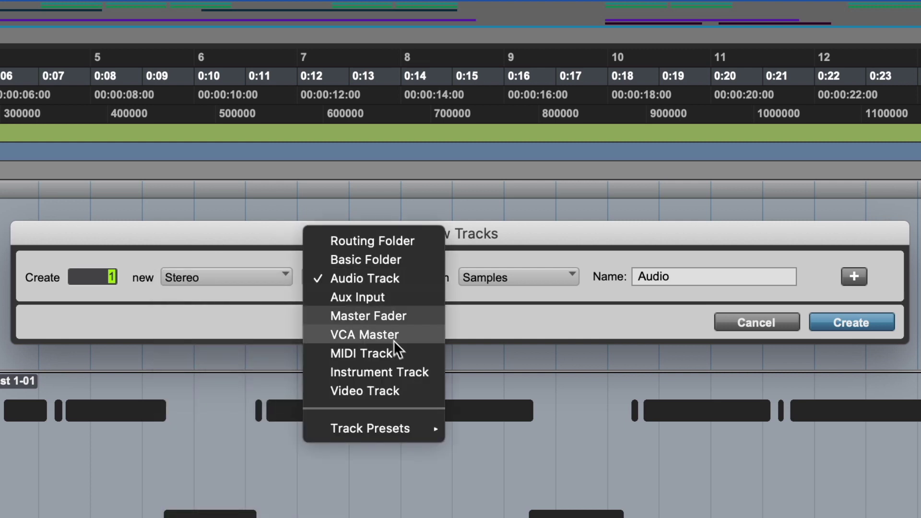
pyautogui.click(393, 372)
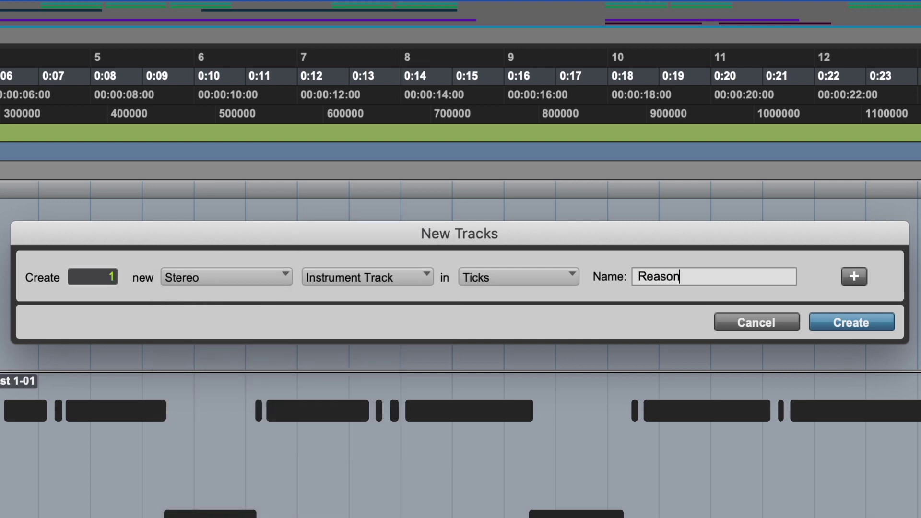
pyautogui.press('Return')
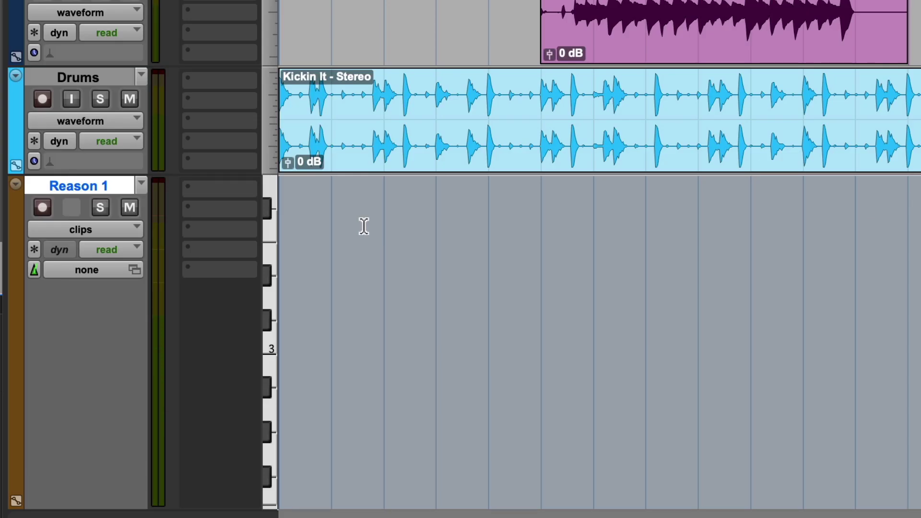
# Insert Reason Rack Plugin (stereo) on the Reason 1 track.
pyautogui.click(214, 186)
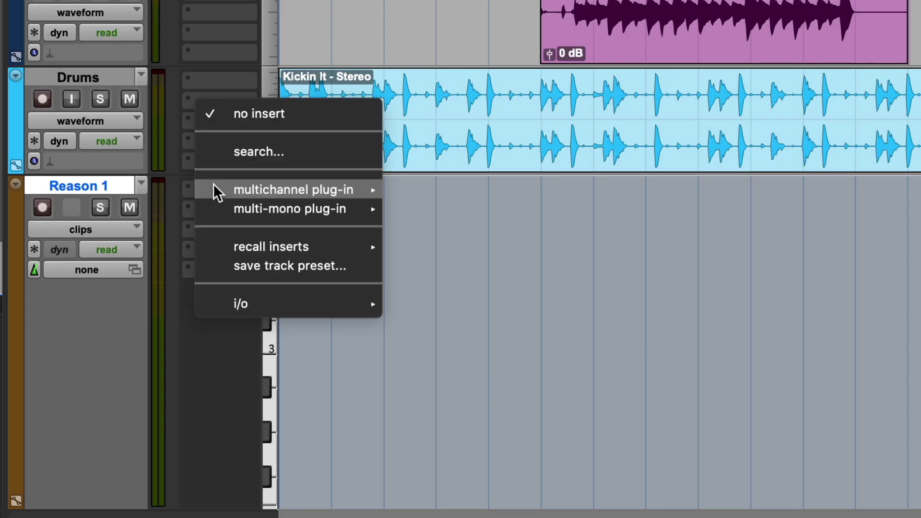
pyautogui.click(239, 152)
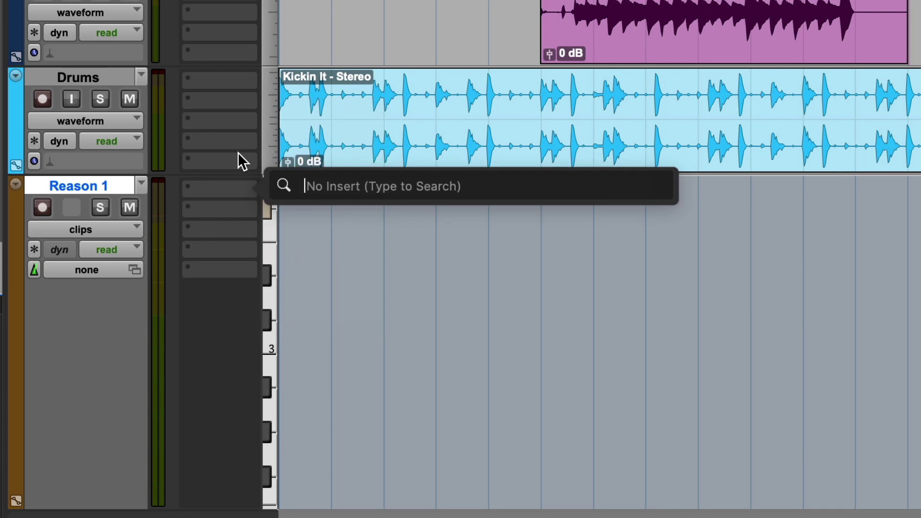
pyautogui.write('Reason')
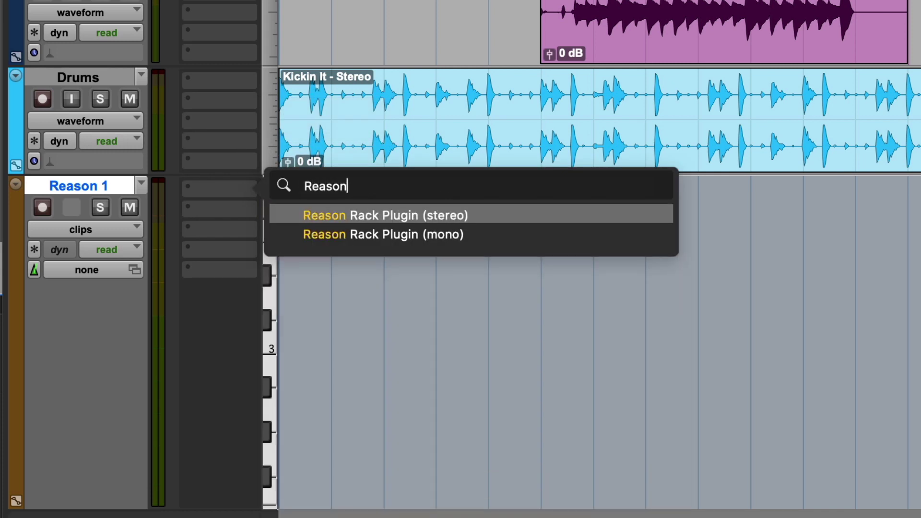
pyautogui.press('Return')
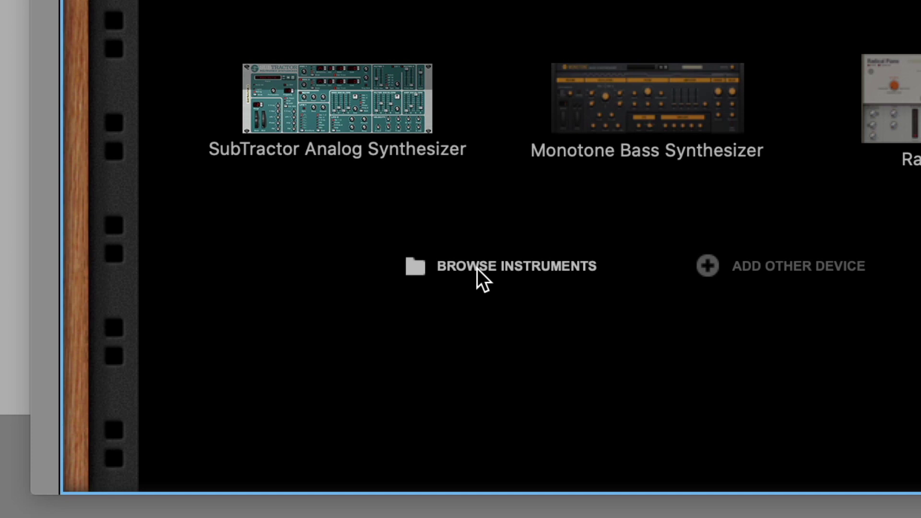
# Load the Europa Shapeshifting Synthesizer from the instrument browser into the empty rack.
pyautogui.click(477, 269)
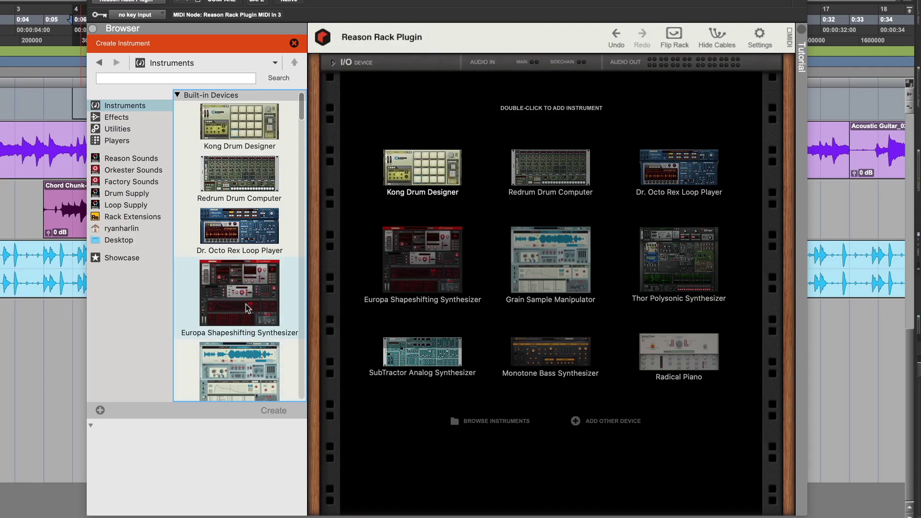
pyautogui.moveTo(246, 304)
pyautogui.mouseDown()
pyautogui.moveTo(471, 263)
pyautogui.moveTo(511, 206)
pyautogui.mouseUp()
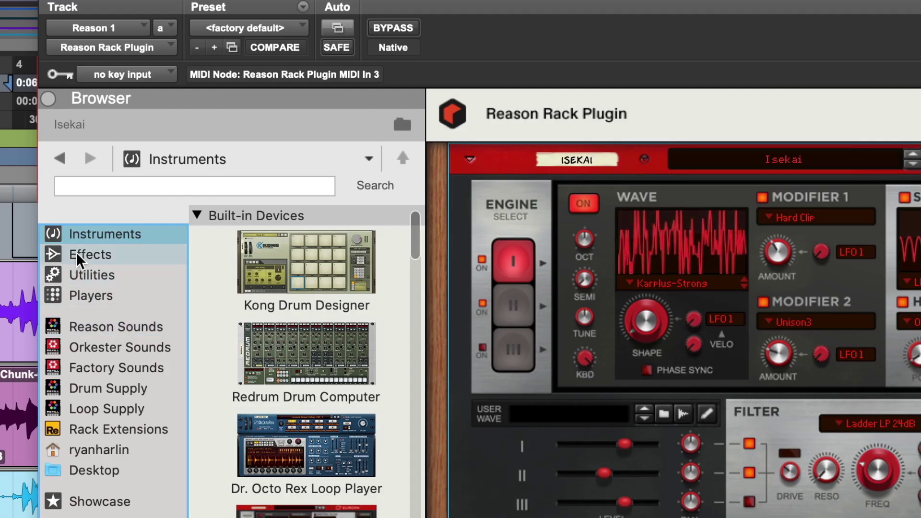
# Add The Echo ('2 against 4 Delays') and a Synchronous modulator ('Auto Wobbler') under Europa.
pyautogui.click(247, 144)
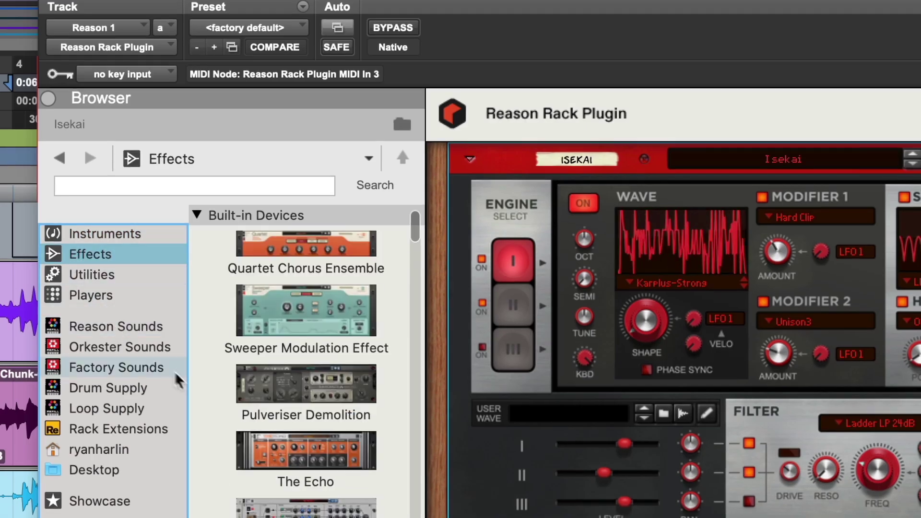
pyautogui.click(298, 458)
pyautogui.moveTo(290, 438); pyautogui.dragTo(394, 453)
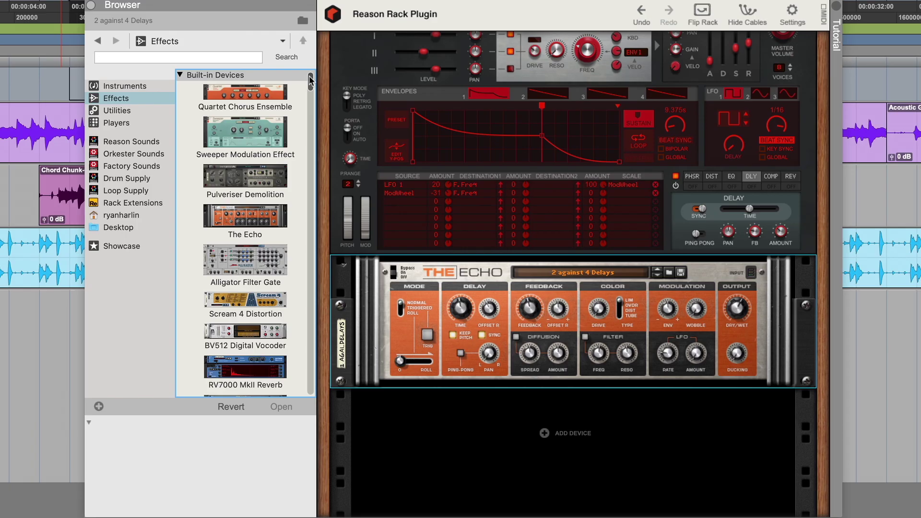
pyautogui.moveTo(313, 82); pyautogui.dragTo(311, 94)
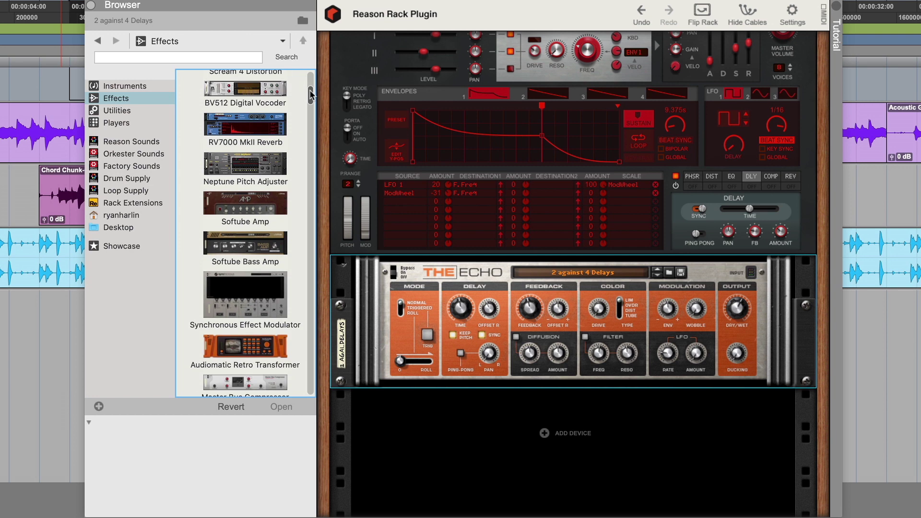
pyautogui.moveTo(243, 287); pyautogui.dragTo(439, 434)
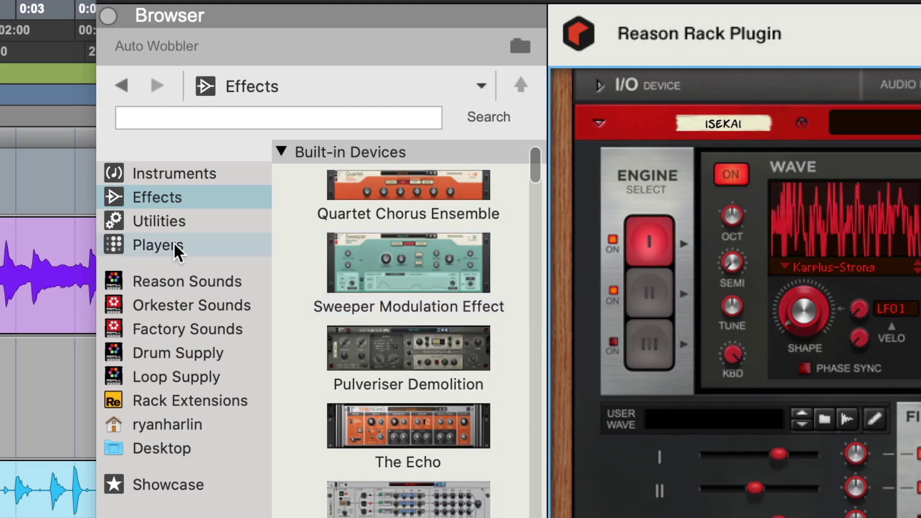
# Add Scales & Chords with the Anthem Chords (Cm) patch and a Dual Arpeggio using 'Action'.
pyautogui.click(243, 246)
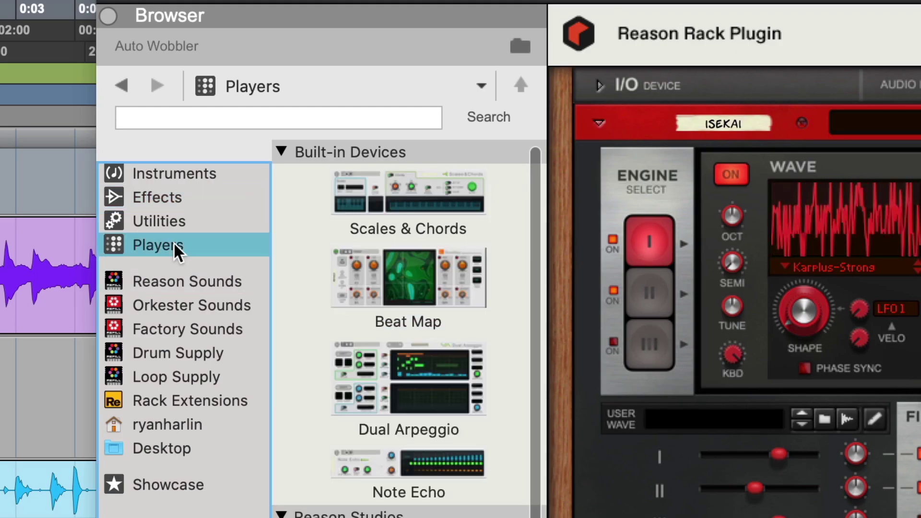
pyautogui.click(367, 208)
pyautogui.moveTo(367, 208); pyautogui.dragTo(699, 188)
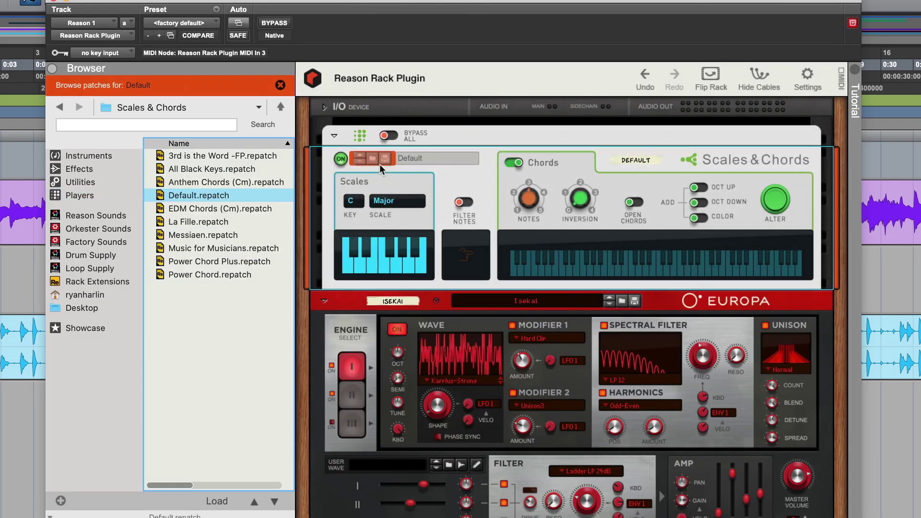
pyautogui.click(418, 159)
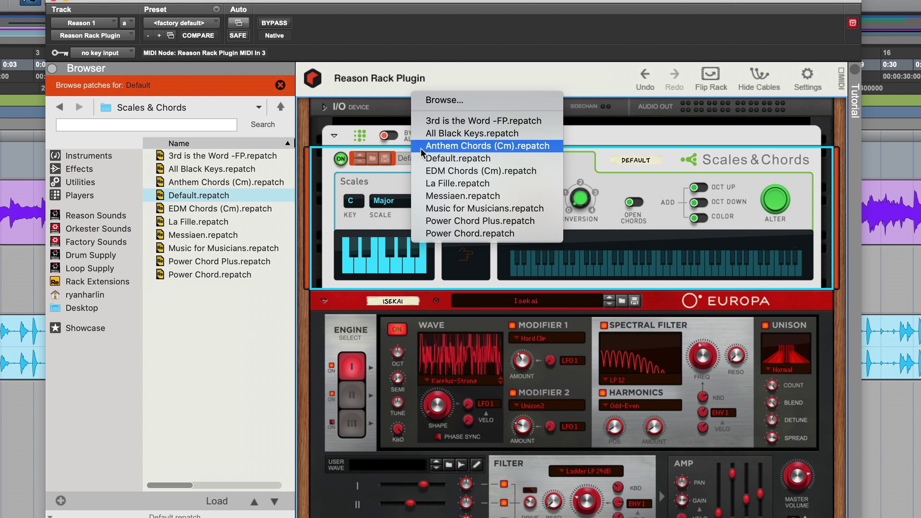
pyautogui.click(421, 147)
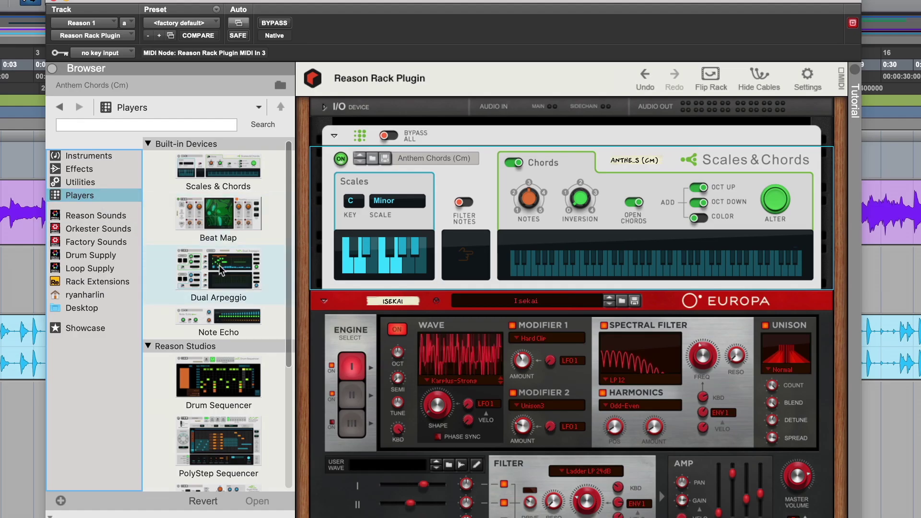
pyautogui.moveTo(218, 271); pyautogui.dragTo(339, 307)
pyautogui.click(211, 174)
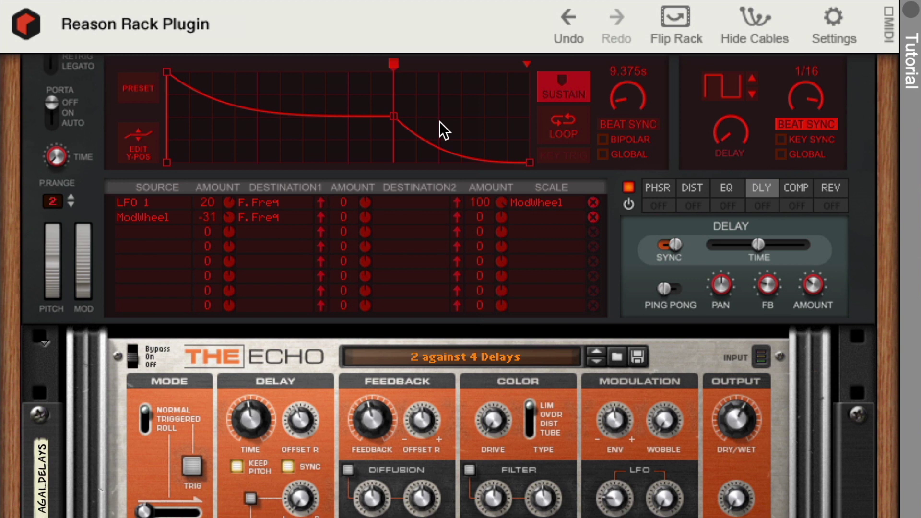
# Route audio through a DownSample Scream 4 before The Echo; patch Pulsar LFO 1 to Europa CV In 1.
pyautogui.click(666, 26)
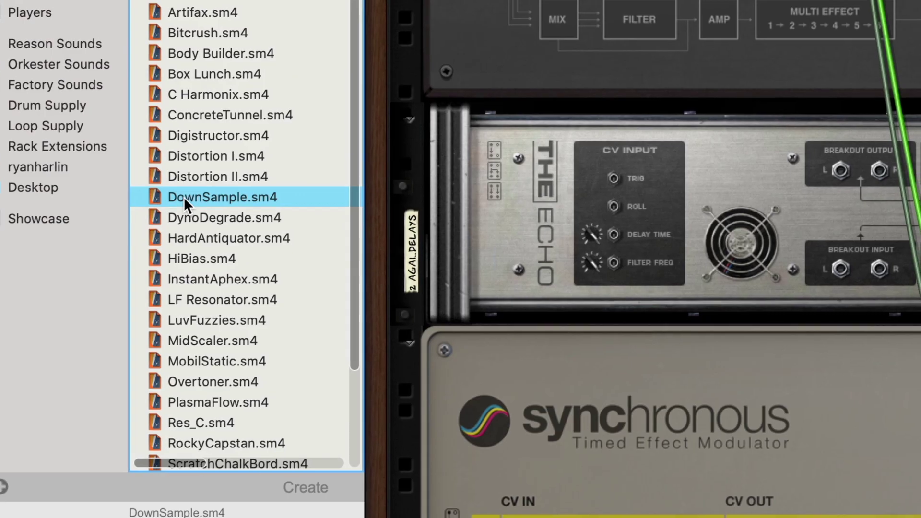
pyautogui.moveTo(184, 197); pyautogui.dragTo(643, 115)
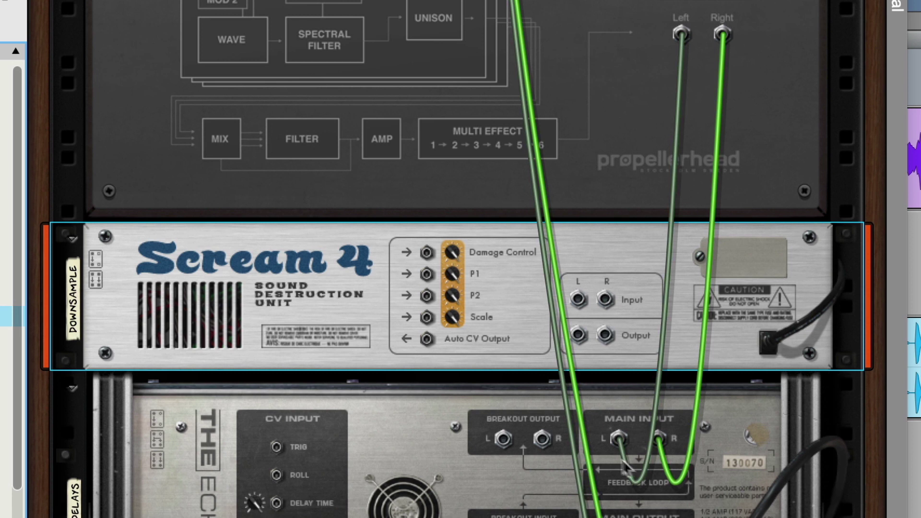
pyautogui.moveTo(619, 439); pyautogui.dragTo(578, 300)
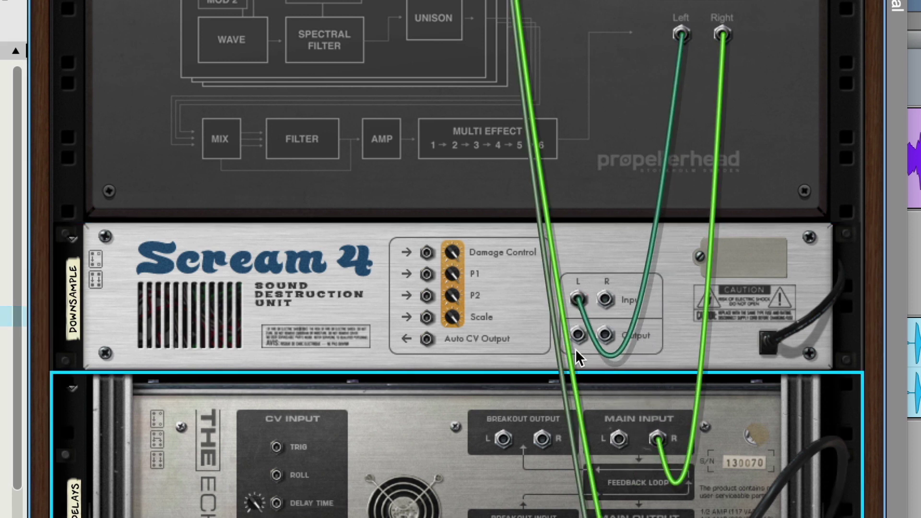
pyautogui.moveTo(578, 336); pyautogui.dragTo(619, 440)
pyautogui.moveTo(311, 182); pyautogui.dragTo(400, 389)
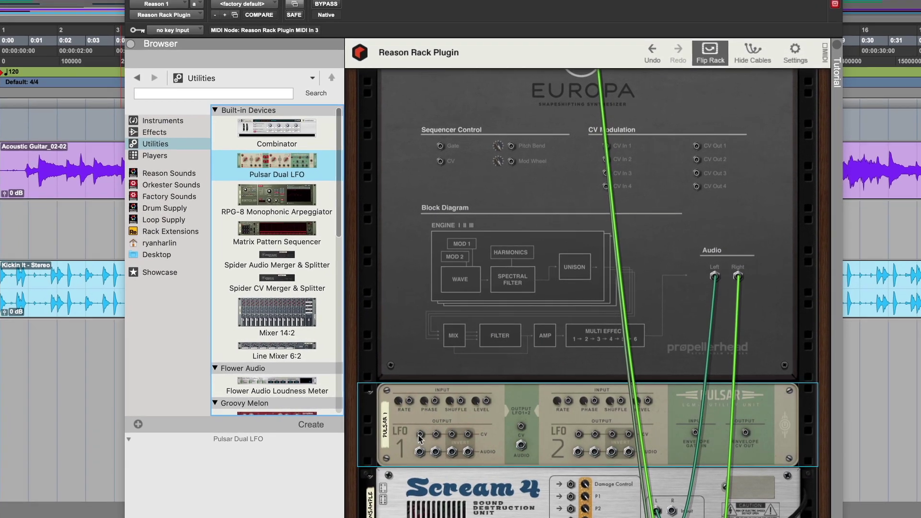
pyautogui.moveTo(420, 434); pyautogui.dragTo(607, 150)
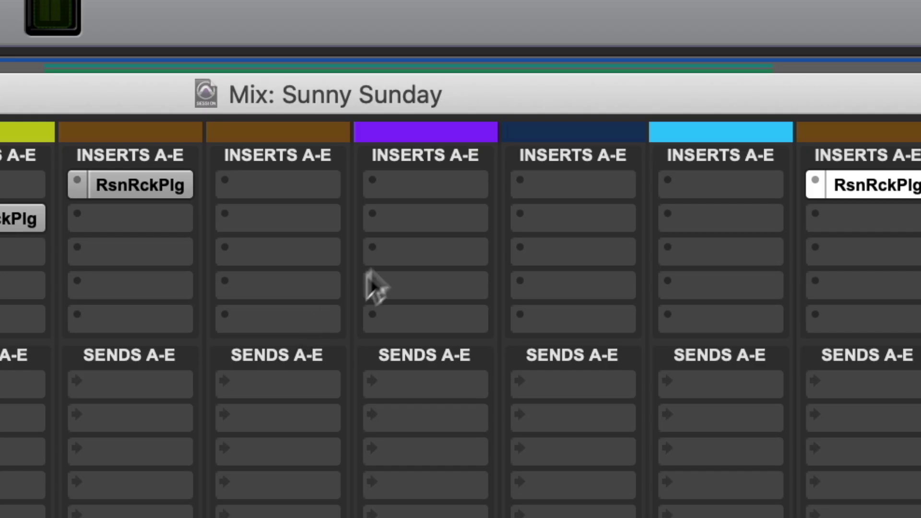
# Insert Reason Rack Plugin on the purple audio track, then adjust Sweeper and Pulveriser's Squash.
pyautogui.click(408, 187)
pyautogui.click(434, 132)
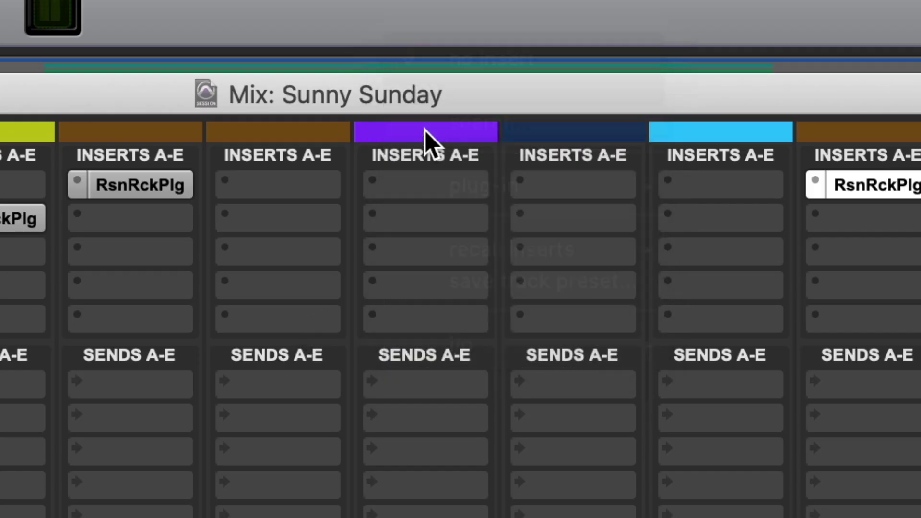
pyautogui.write('Reas')
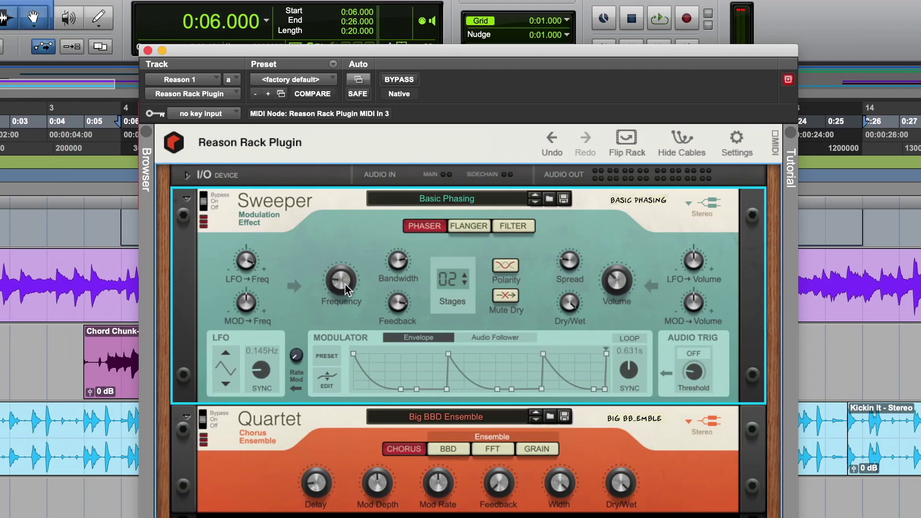
pyautogui.moveTo(345, 284); pyautogui.dragTo(345, 274)
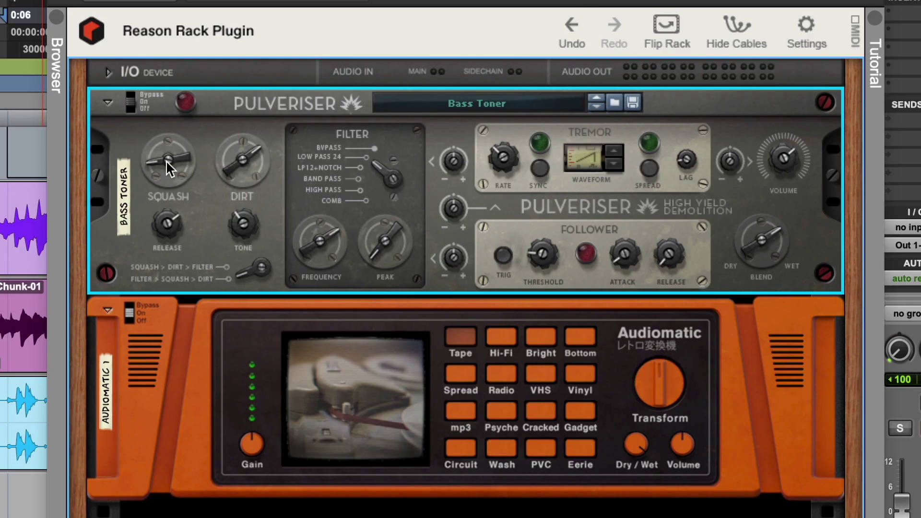
pyautogui.moveTo(166, 160); pyautogui.dragTo(151, 137)
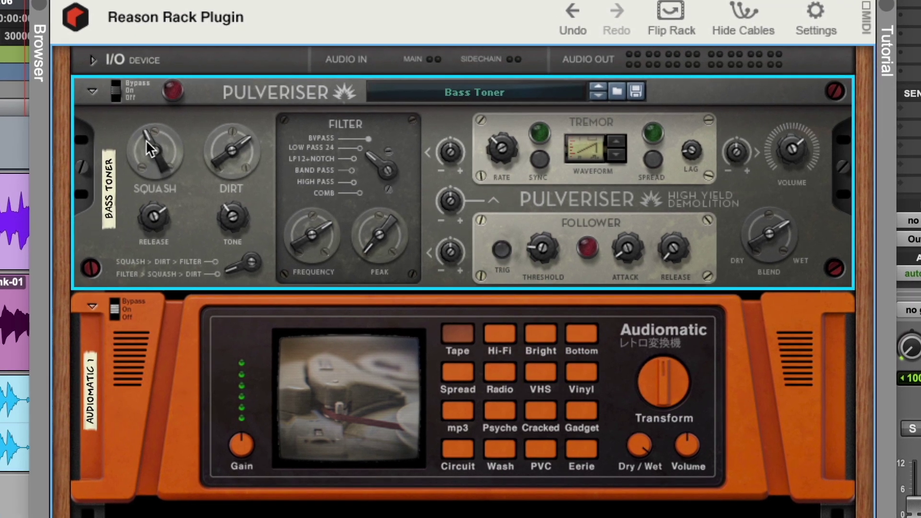
# Set Audiomatic to Radio, stack Channel Dynamics, Master Bus Compressor and Channel EQ, and enable HPF.
pyautogui.click(498, 372)
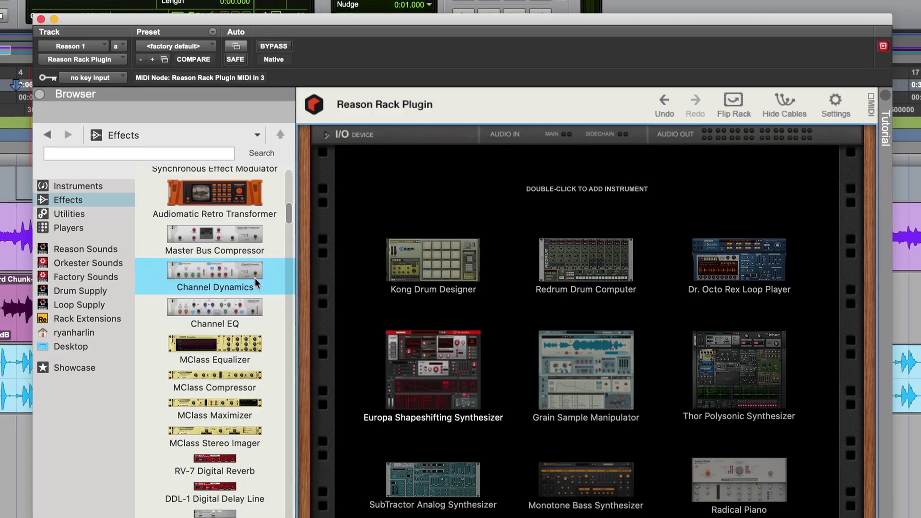
pyautogui.moveTo(255, 278); pyautogui.dragTo(379, 211)
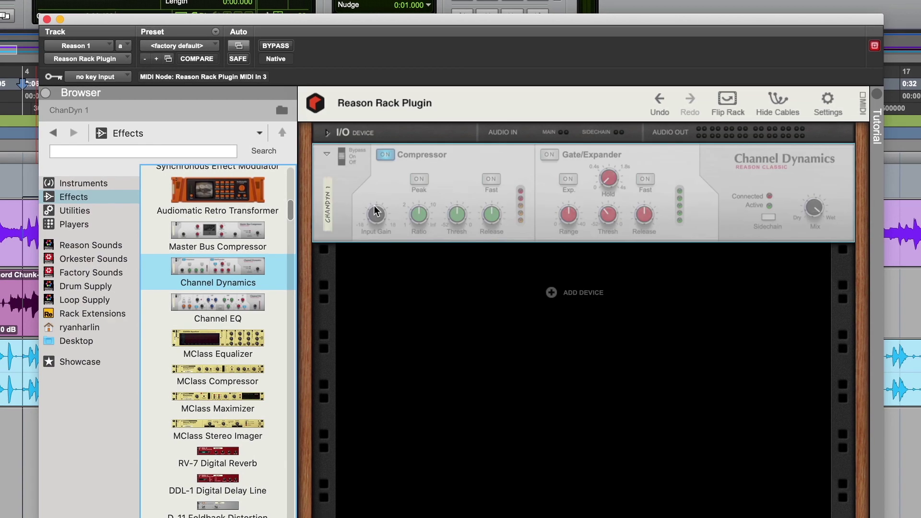
pyautogui.moveTo(216, 232); pyautogui.dragTo(400, 283)
pyautogui.moveTo(222, 295); pyautogui.dragTo(408, 371)
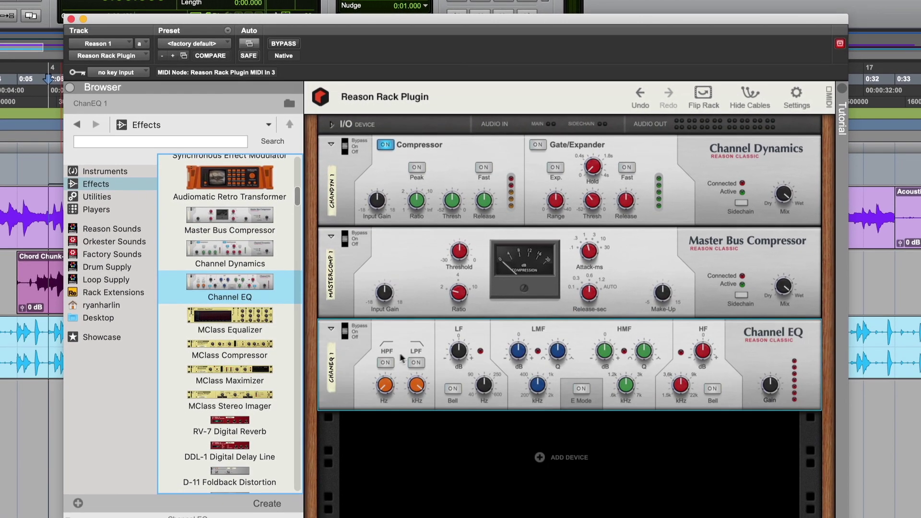
pyautogui.click(385, 366)
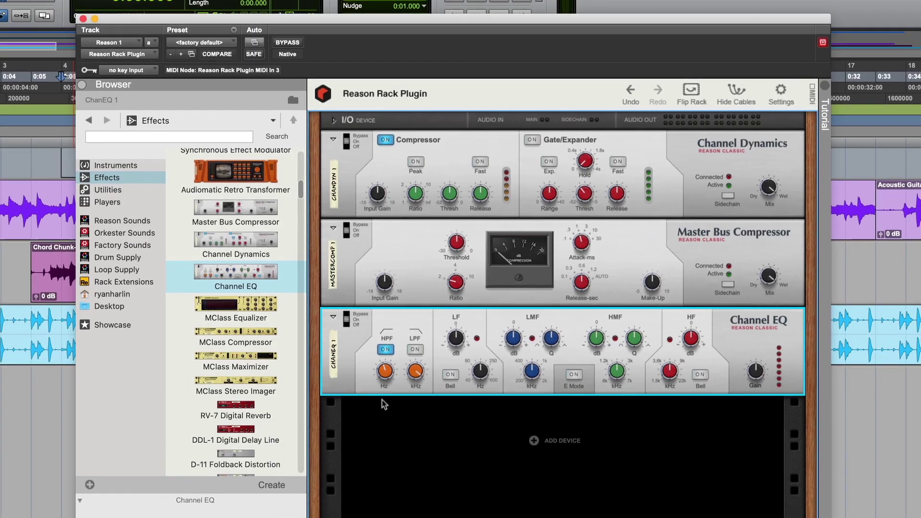